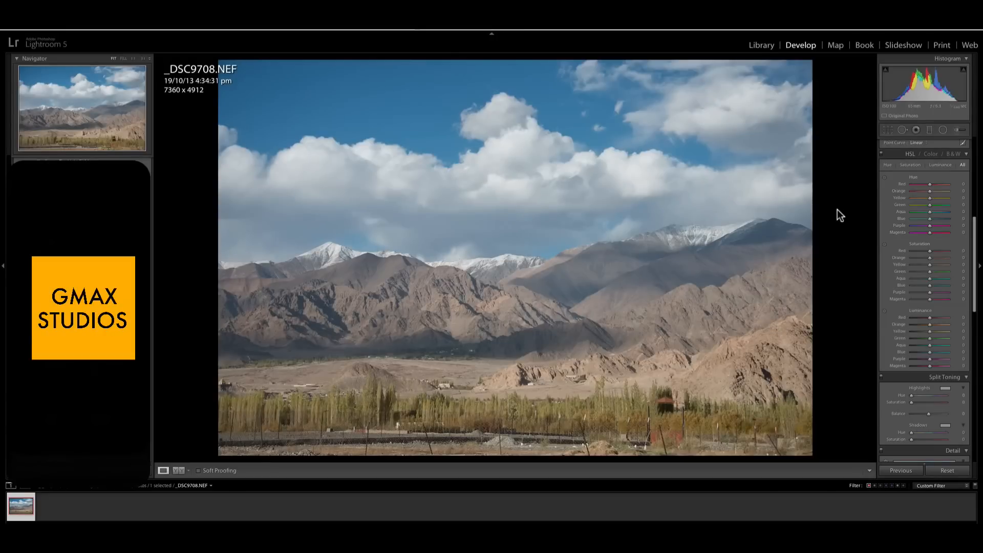
- In the basic tone adjustments, set Highlights to -100, Shadows to +100, Whites to -100 and Blacks to +100
{"action": "scroll", "coordinate": [942, 201], "scroll_direction": "up", "scroll_amount": 5}
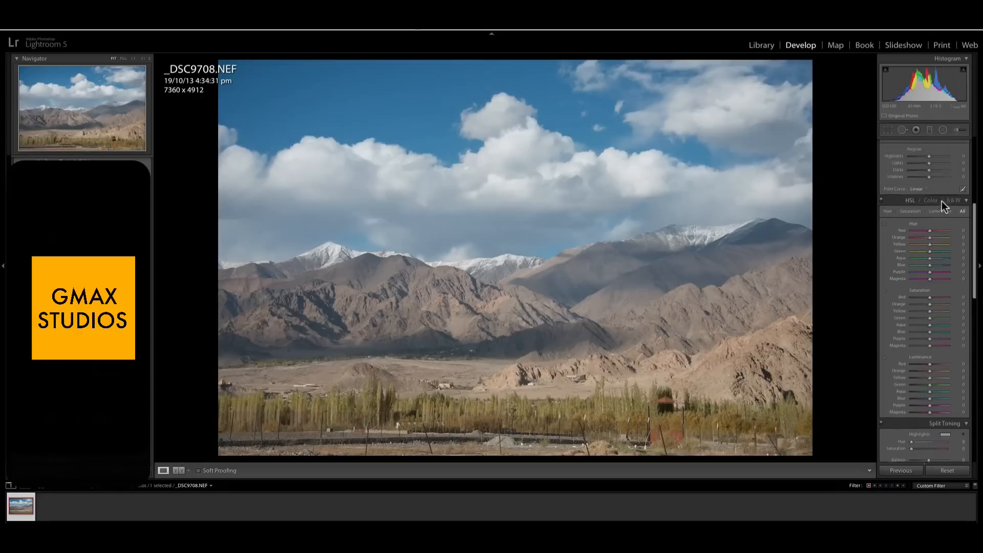
{"action": "scroll", "coordinate": [941, 202], "scroll_direction": "up", "scroll_amount": 4}
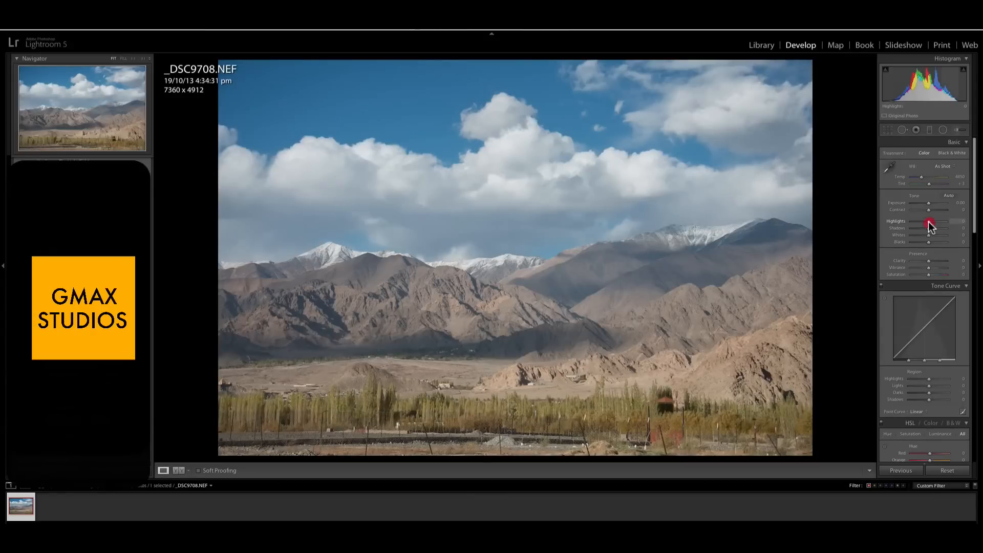
{"action": "left_click_drag", "start_coordinate": [929, 223], "coordinate": [960, 250]}
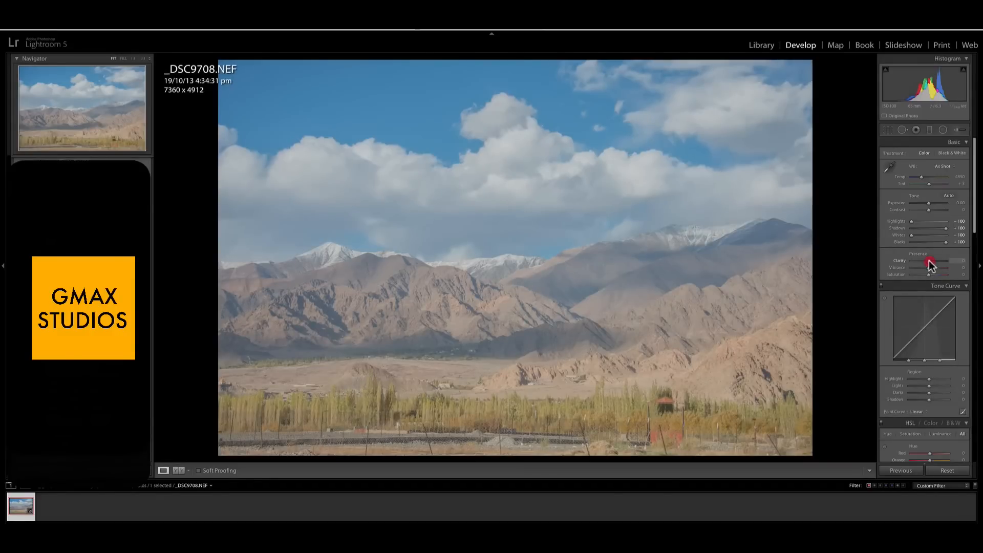
- Boost the photo's presence by setting Clarity to +100 and Vibrance to +82
{"action": "left_click_drag", "start_coordinate": [930, 262], "coordinate": [975, 263]}
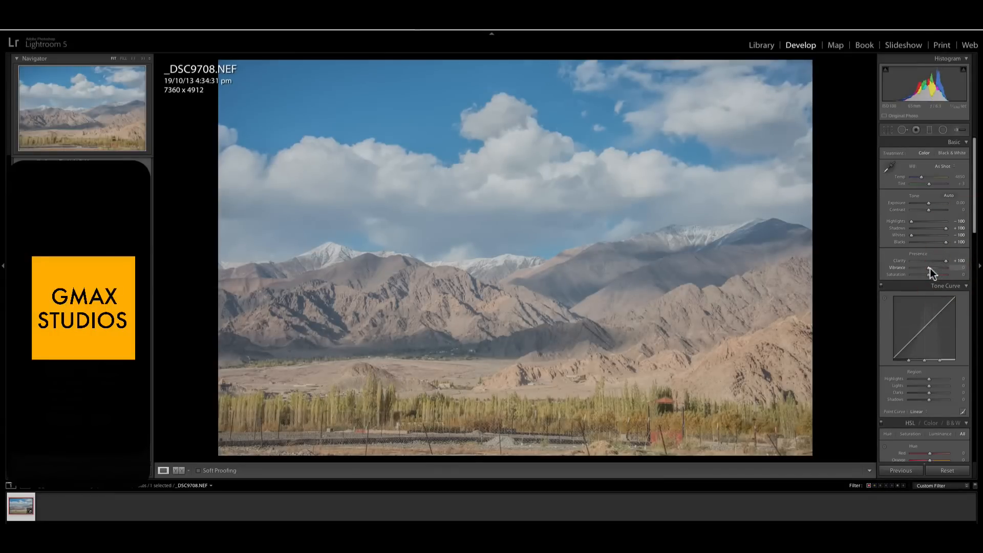
{"action": "left_click_drag", "start_coordinate": [929, 268], "coordinate": [944, 269]}
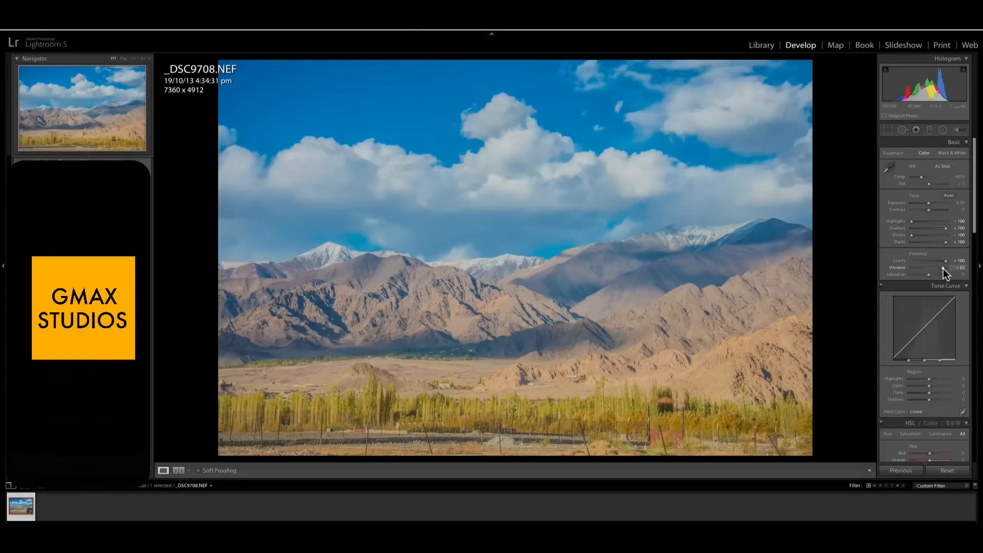
{"action": "left_click", "coordinate": [943, 269]}
- Add four graduated filters to the photo: one from each side, one down over the sky and one up over the foreground
{"action": "left_click", "coordinate": [929, 130]}
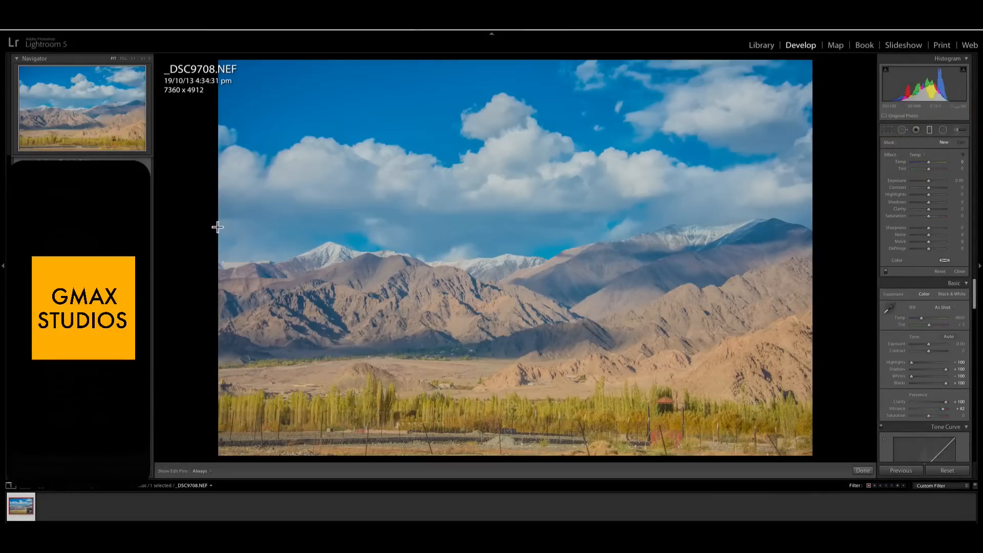
{"action": "left_click_drag", "start_coordinate": [219, 221], "coordinate": [444, 285]}
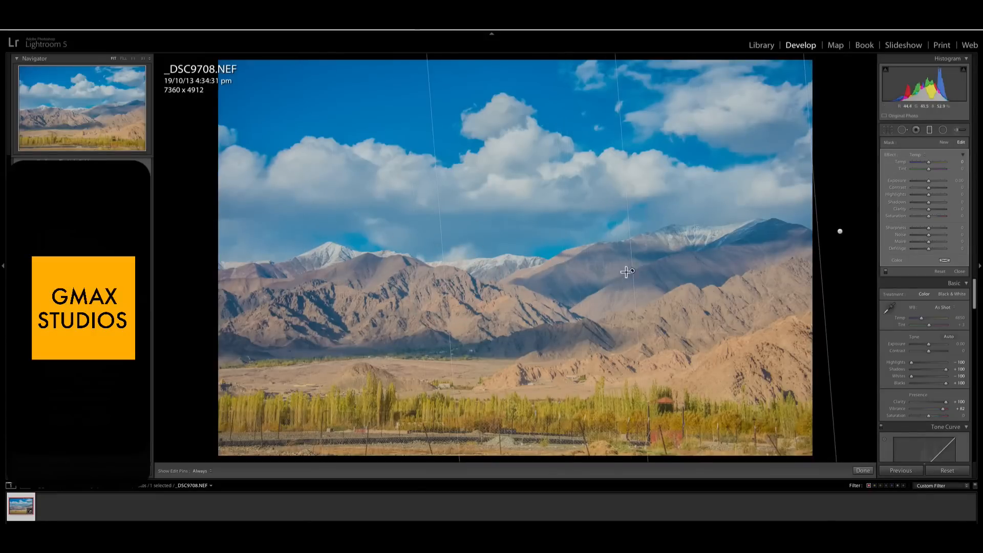
{"action": "left_click_drag", "start_coordinate": [632, 271], "coordinate": [186, 317]}
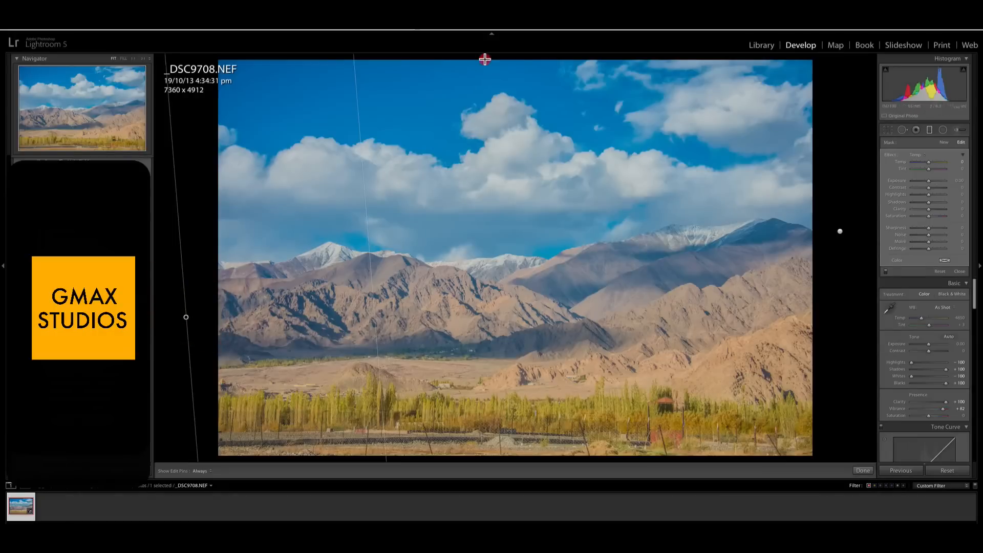
{"action": "left_click_drag", "start_coordinate": [485, 69], "coordinate": [468, 260]}
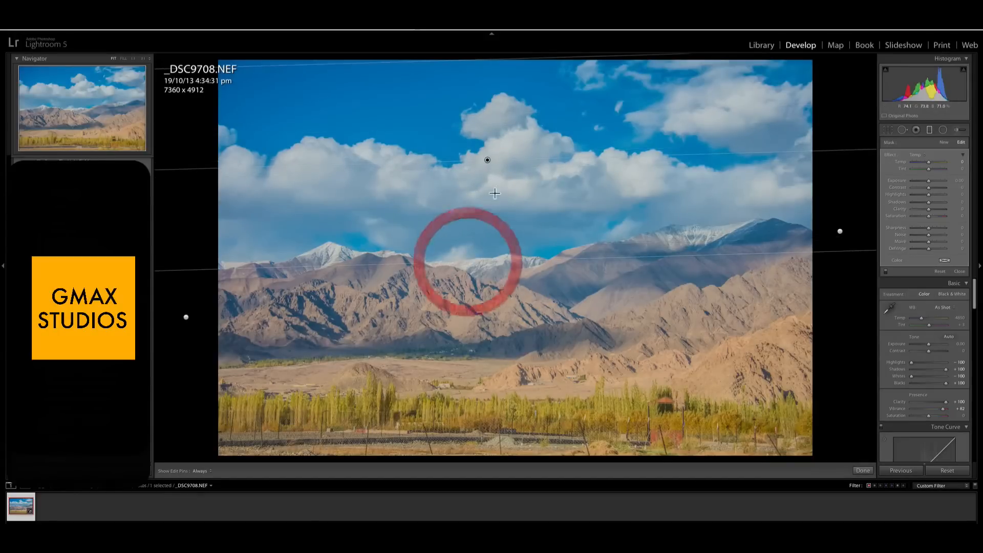
{"action": "left_click_drag", "start_coordinate": [487, 160], "coordinate": [489, 214]}
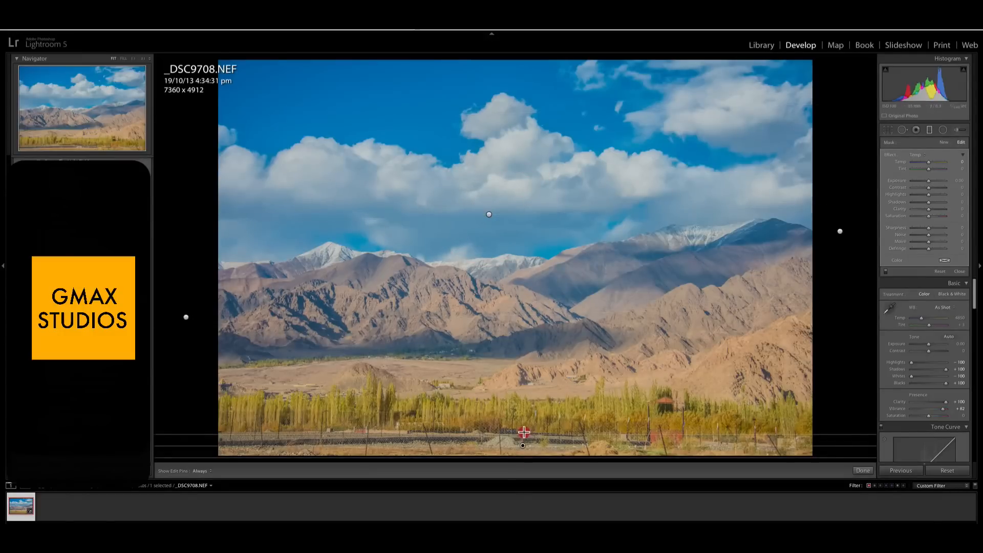
{"action": "left_click_drag", "start_coordinate": [525, 456], "coordinate": [527, 277]}
{"action": "left_click_drag", "start_coordinate": [526, 370], "coordinate": [502, 308]}
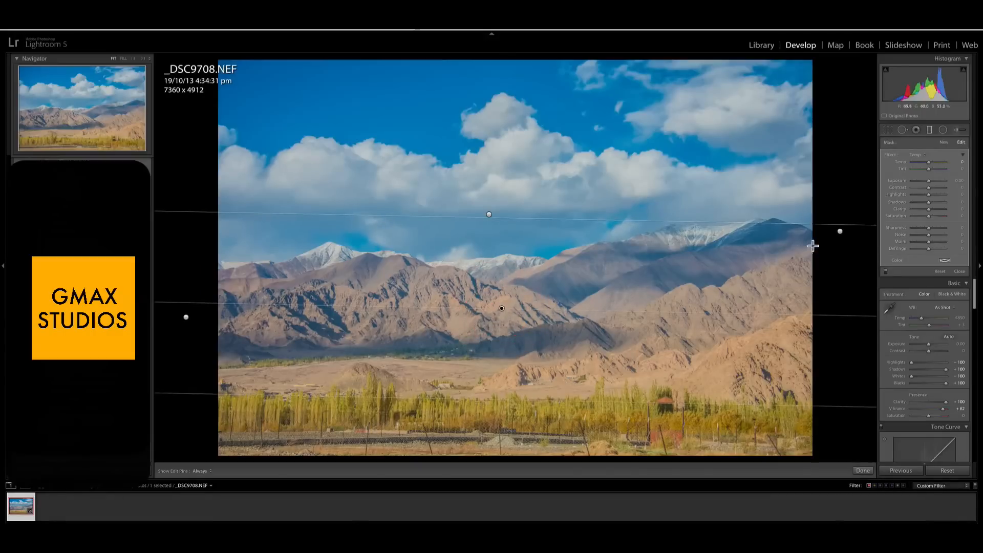
- Set Clarity to 100 on the graduated filter at the photo's right side and raise Clarity fully on the left-side filter
{"action": "left_click", "coordinate": [840, 231]}
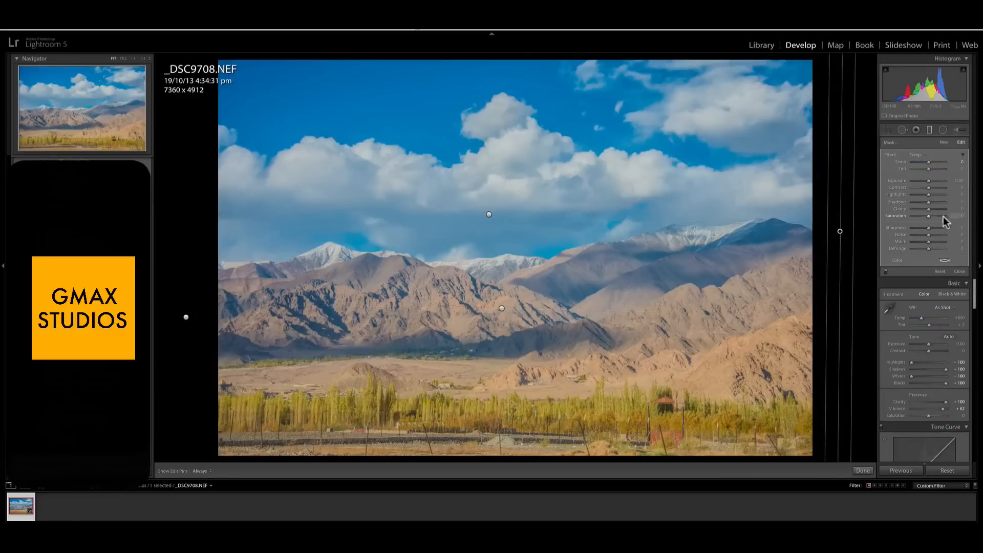
{"action": "left_click_drag", "start_coordinate": [928, 208], "coordinate": [965, 210]}
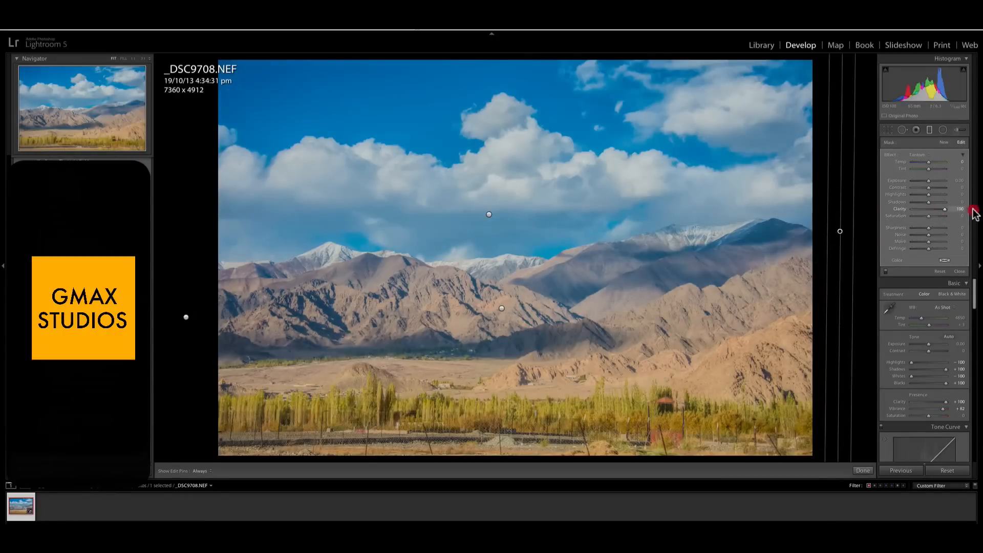
{"action": "left_click", "coordinate": [186, 317]}
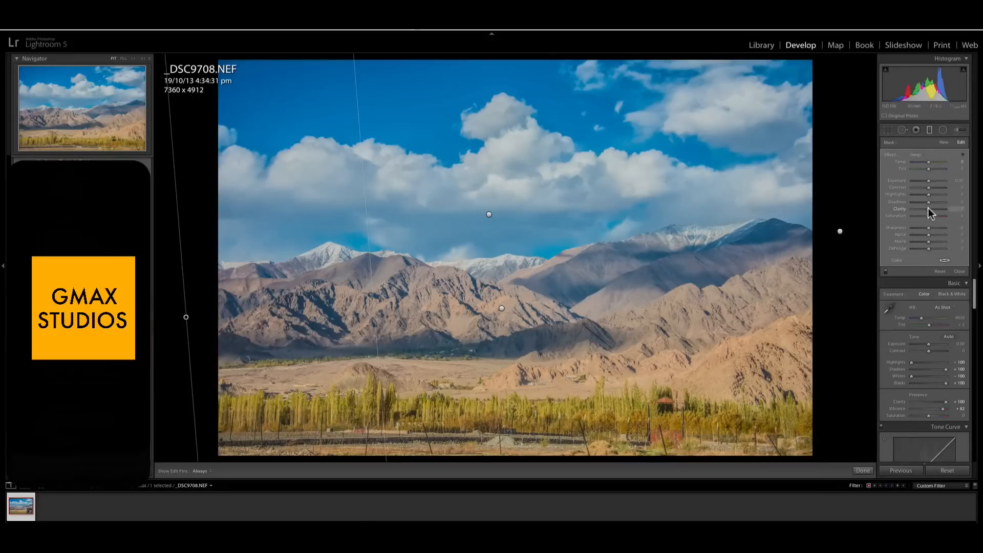
{"action": "left_click_drag", "start_coordinate": [929, 209], "coordinate": [978, 215]}
- Set the sky filter's Exposure to -0.51, raise the foreground filter's Contrast to about 54, and finish editing the graduated filters
{"action": "left_click", "coordinate": [489, 214]}
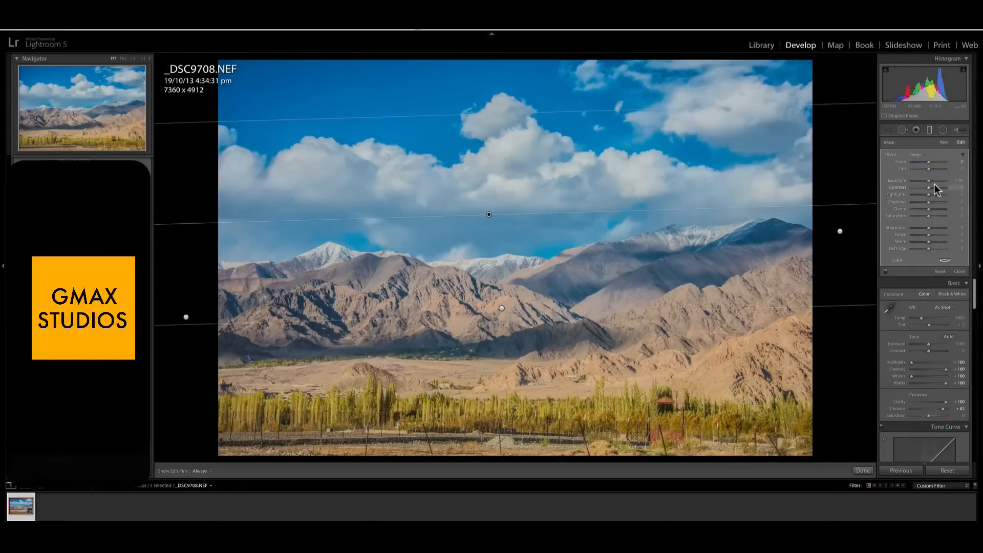
{"action": "left_click_drag", "start_coordinate": [929, 180], "coordinate": [925, 180]}
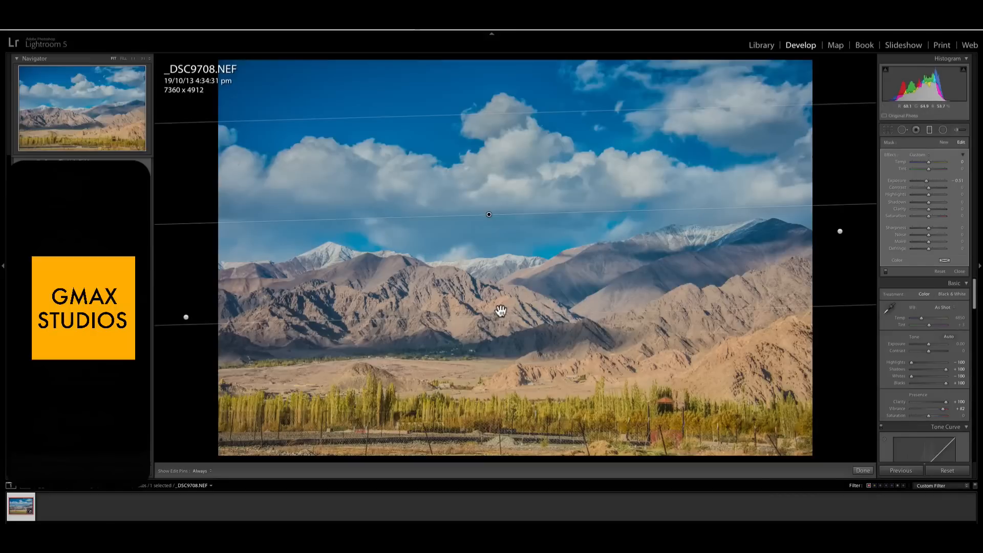
{"action": "left_click", "coordinate": [501, 308]}
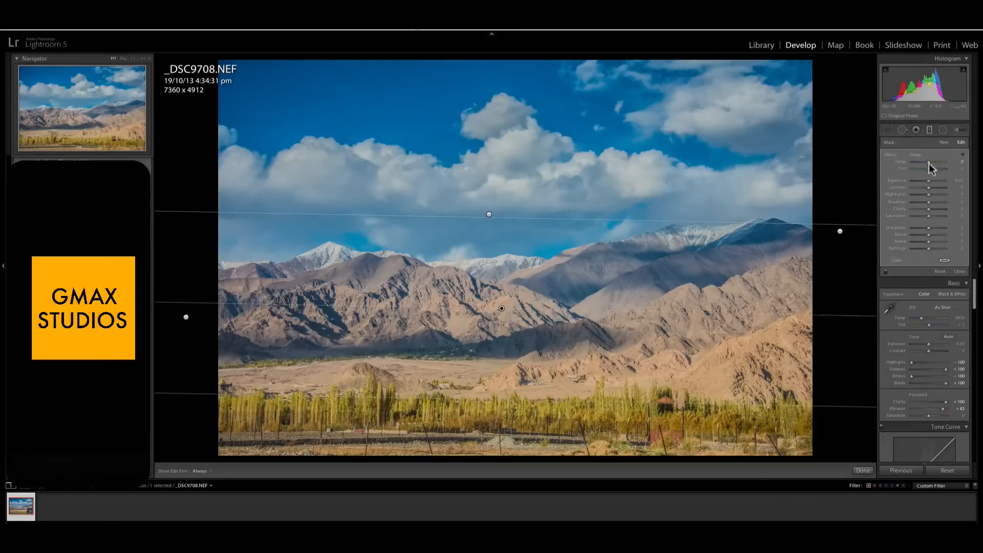
{"action": "left_click_drag", "start_coordinate": [927, 188], "coordinate": [940, 188]}
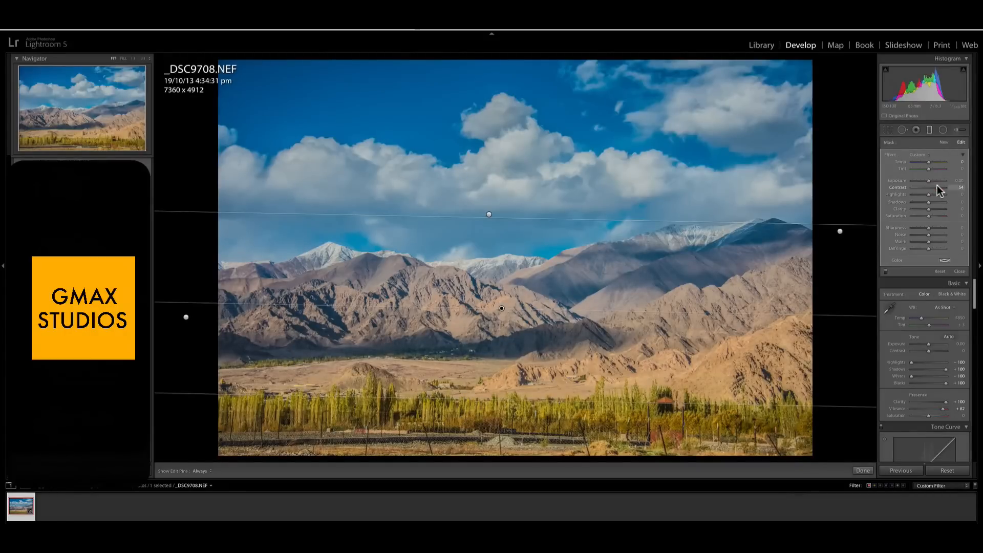
{"action": "left_click", "coordinate": [937, 186]}
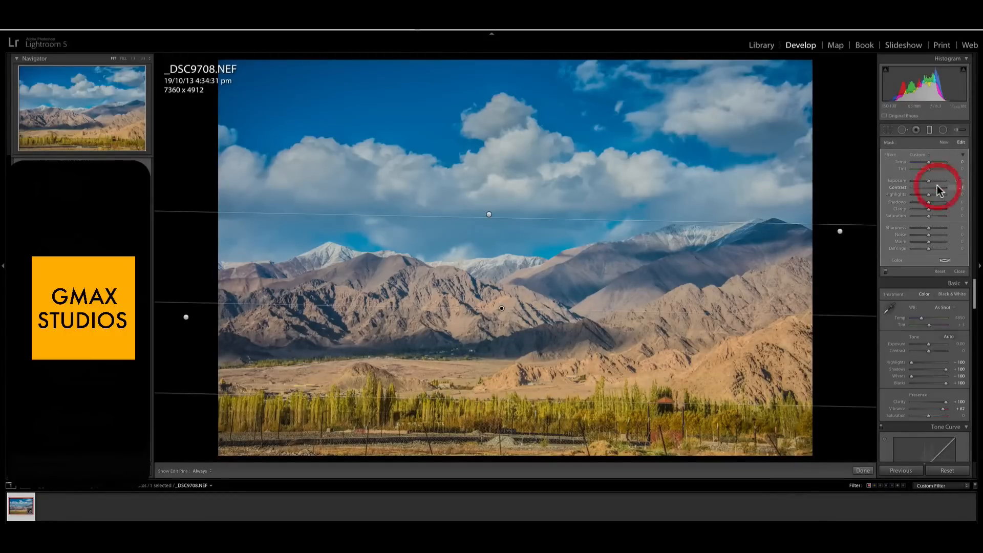
{"action": "left_click", "coordinate": [928, 130]}
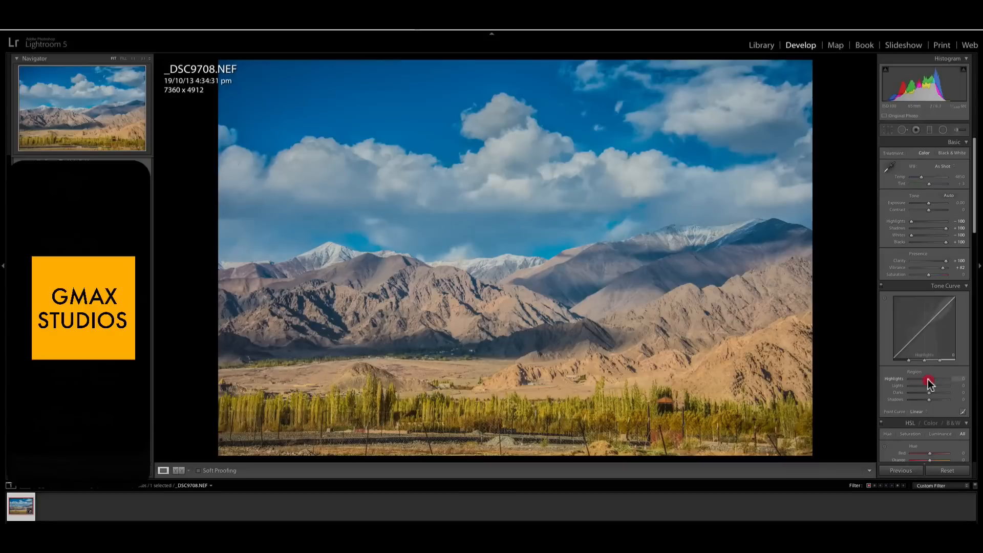
- Shape the tone curve regions with Highlights -15, Lights +13, Darks -8 and Shadows +10
{"action": "left_click_drag", "start_coordinate": [928, 379], "coordinate": [925, 379]}
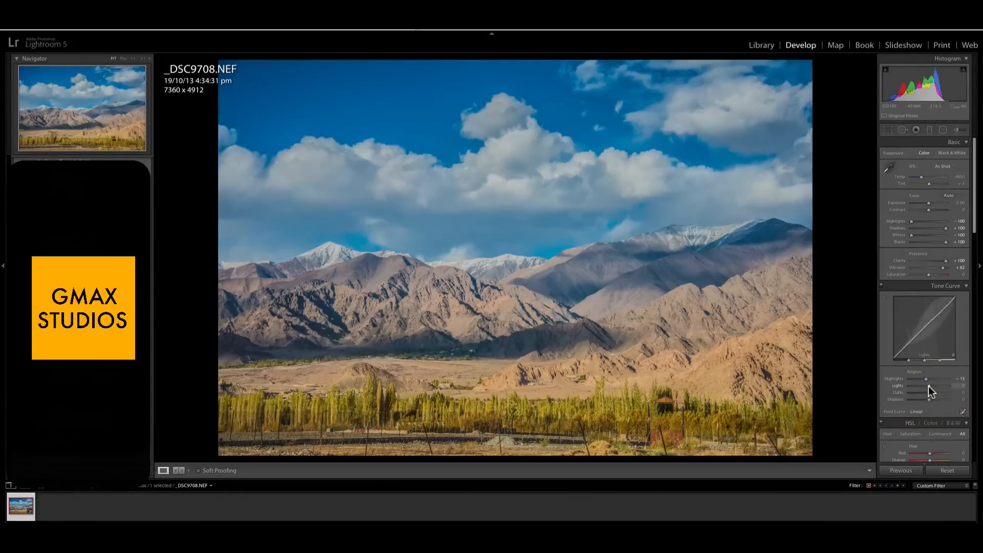
{"action": "left_click_drag", "start_coordinate": [929, 386], "coordinate": [927, 394]}
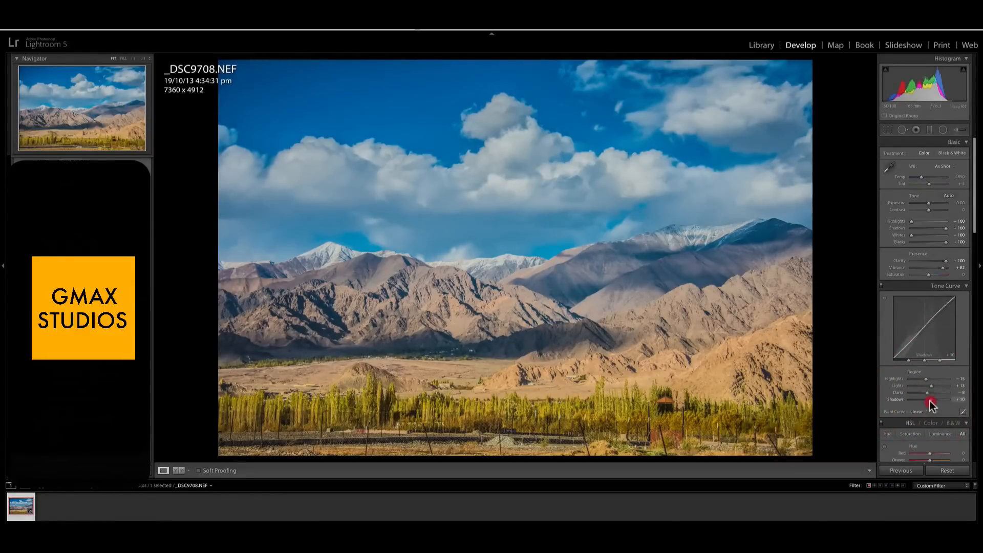
- Adjust the blues in HSL: shift their hue slightly toward aqua, set Saturation to -20 and Luminance to about -51
{"action": "scroll", "coordinate": [952, 321], "scroll_direction": "down", "scroll_amount": 1}
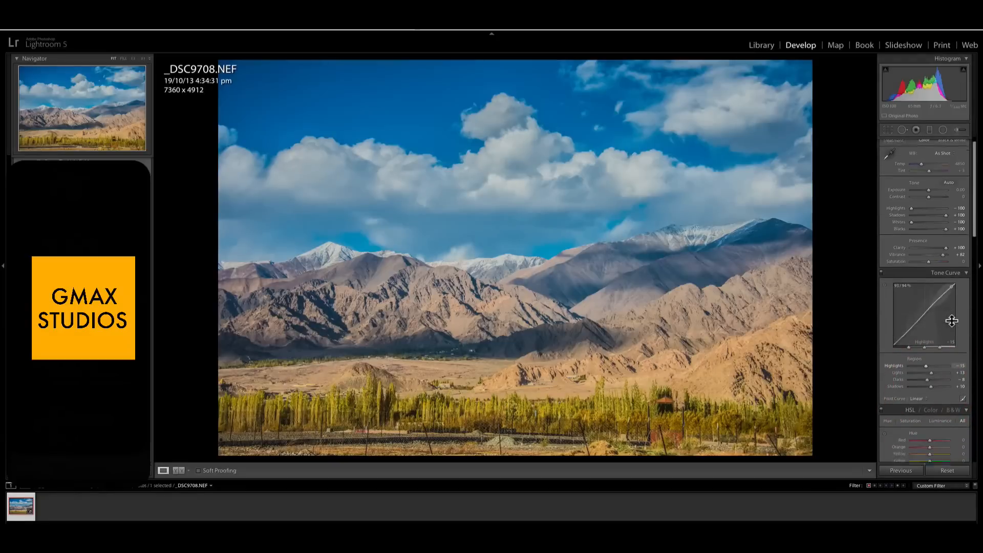
{"action": "scroll", "coordinate": [952, 321], "scroll_direction": "down", "scroll_amount": 9}
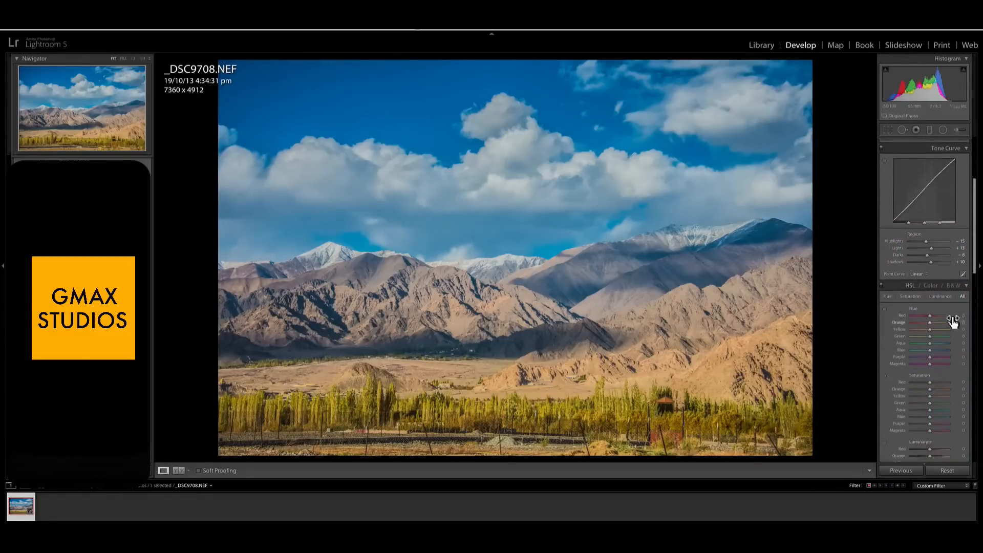
{"action": "scroll", "coordinate": [953, 320], "scroll_direction": "down", "scroll_amount": 5}
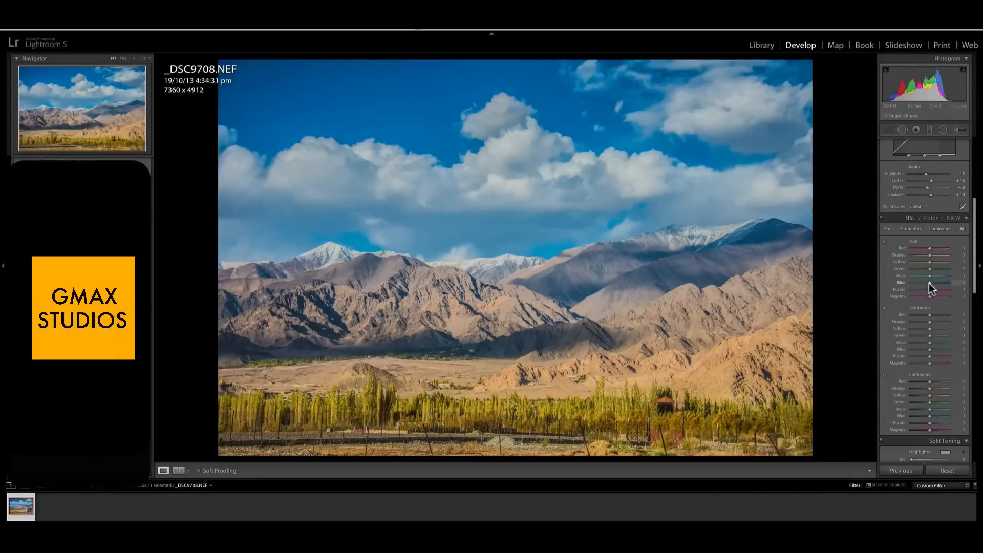
{"action": "mouse_move", "coordinate": [929, 283]}
{"action": "left_mouse_down"}
{"action": "mouse_move", "coordinate": [910, 286]}
{"action": "mouse_move", "coordinate": [954, 286]}
{"action": "mouse_move", "coordinate": [900, 285]}
{"action": "mouse_move", "coordinate": [929, 286]}
{"action": "left_mouse_up"}
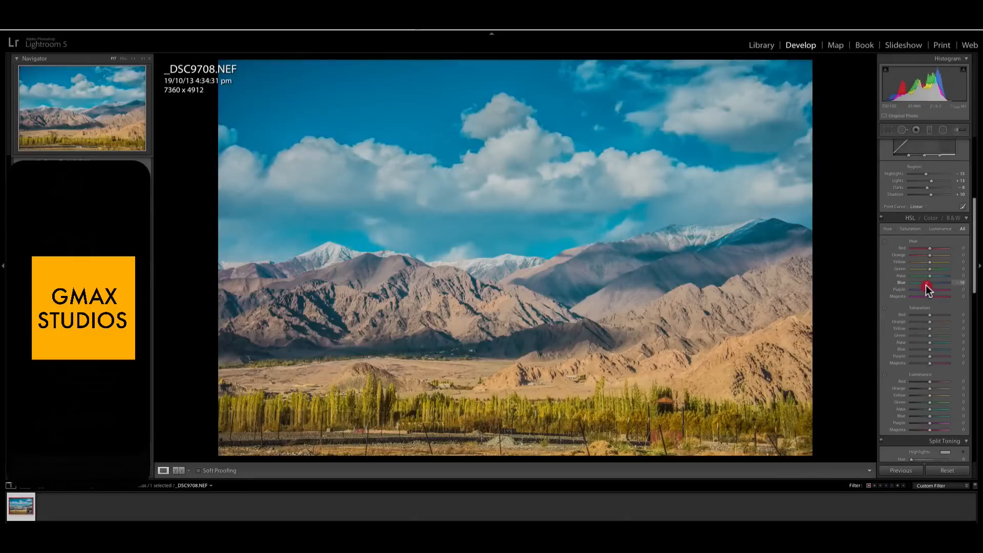
{"action": "left_click_drag", "start_coordinate": [927, 285], "coordinate": [929, 284]}
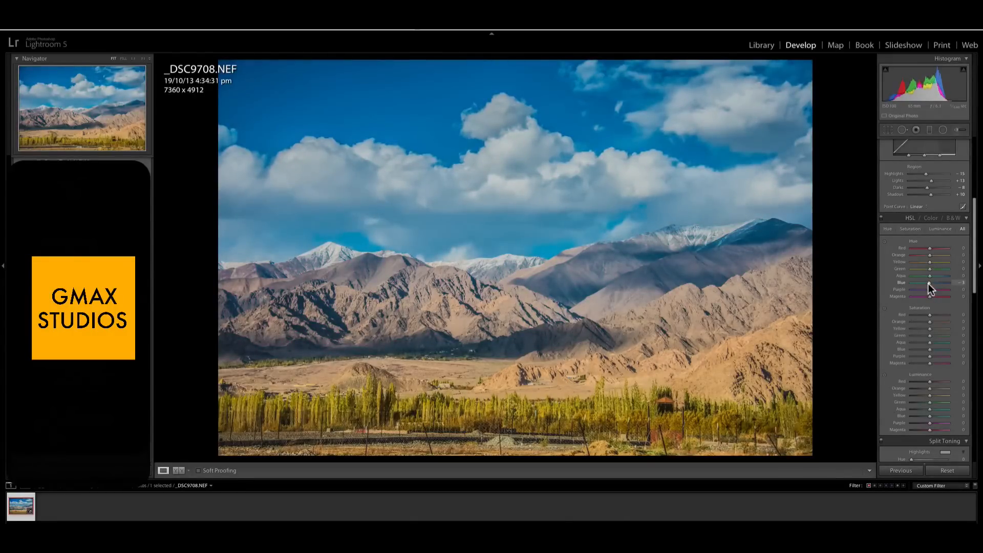
{"action": "left_click", "coordinate": [929, 284]}
{"action": "mouse_move", "coordinate": [930, 354]}
{"action": "left_mouse_down"}
{"action": "mouse_move", "coordinate": [916, 355]}
{"action": "mouse_move", "coordinate": [927, 354]}
{"action": "left_mouse_up"}
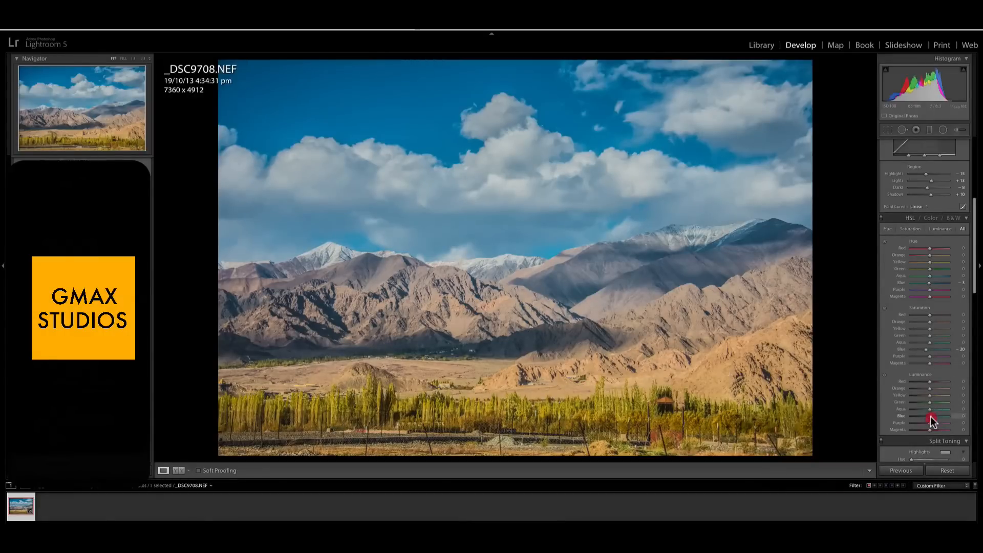
{"action": "left_click_drag", "start_coordinate": [931, 421], "coordinate": [920, 422]}
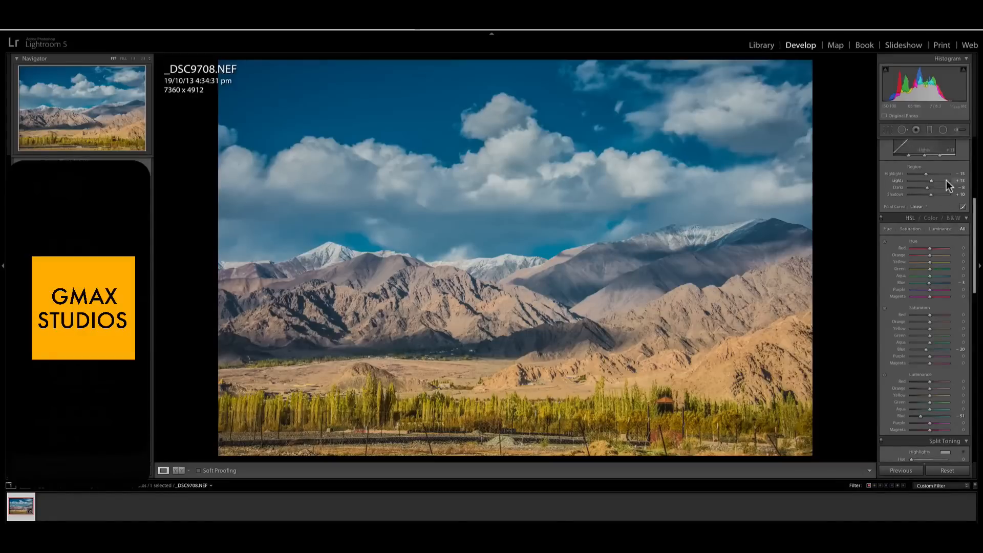
- Compare the original and the edited photo side by side in a before and after view
{"action": "scroll", "coordinate": [947, 183], "scroll_direction": "up", "scroll_amount": 5}
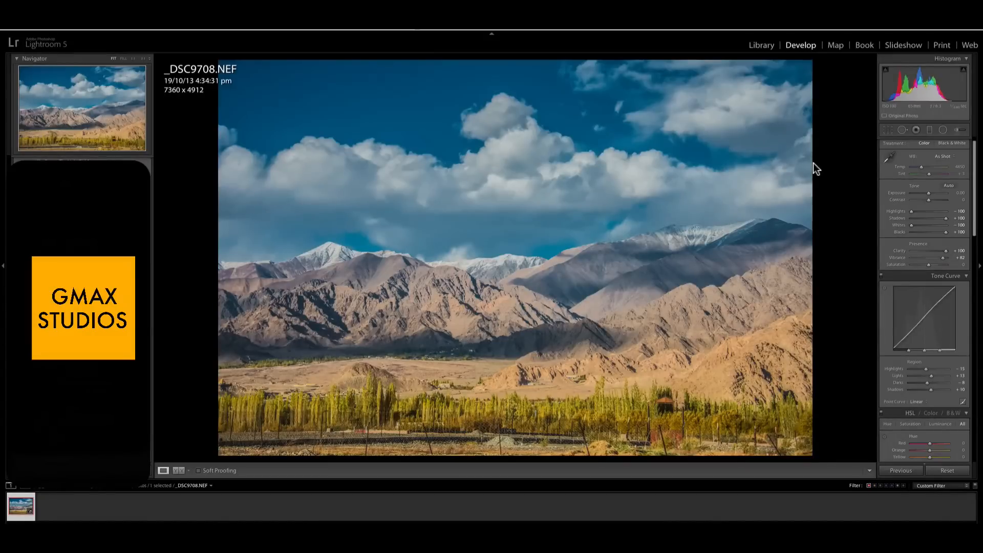
{"action": "key", "text": "y"}
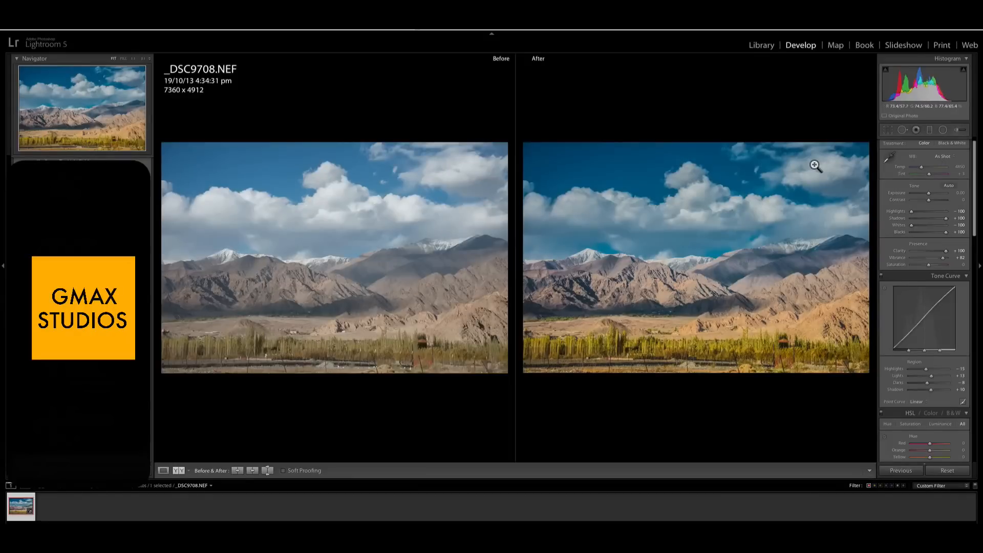